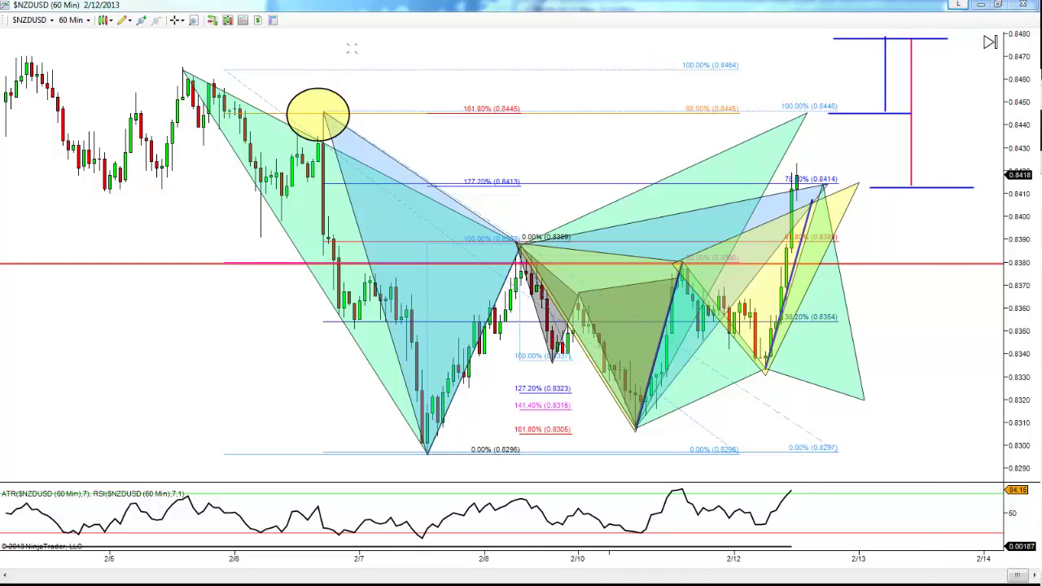
Remove all existing drawing objects from the NZDUSD 60-minute chart, including lines, ellipse, triangles, trend channel and Fibonacci tools.
right_click(415, 87)
mouse_move(511, 197)
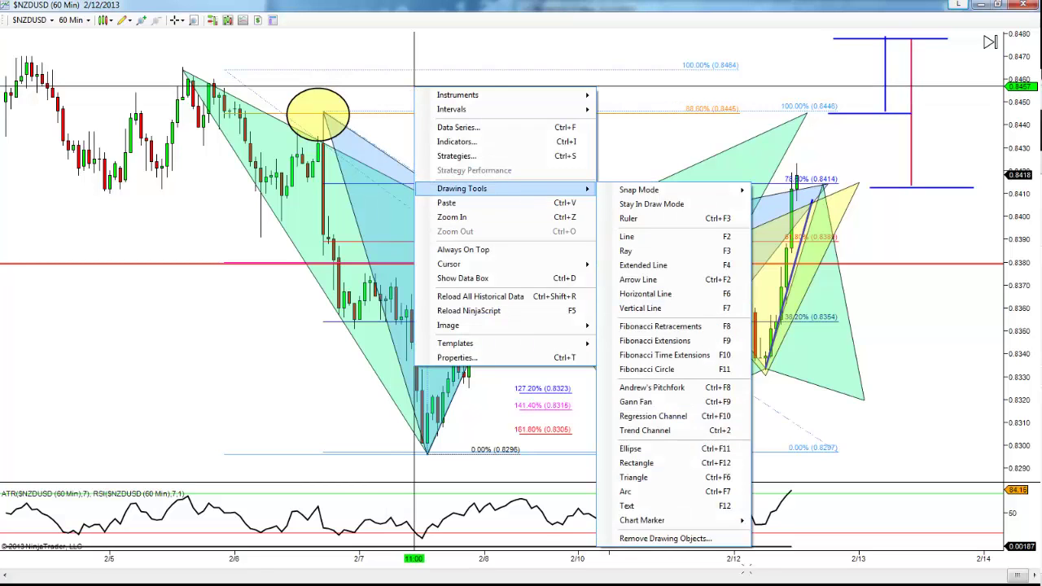
left_click(665, 538)
left_click(487, 407)
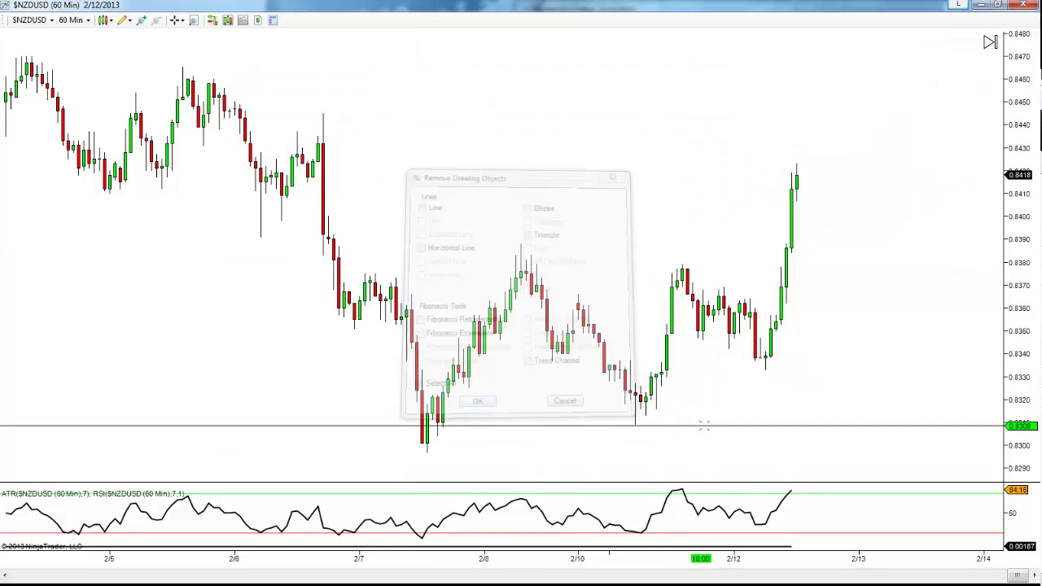
Draw a Fibonacci retracement from the 2/5 swing high near 0.8465 to the 2/7 low level near 0.8297.
scroll(637, 339, "up", 3)
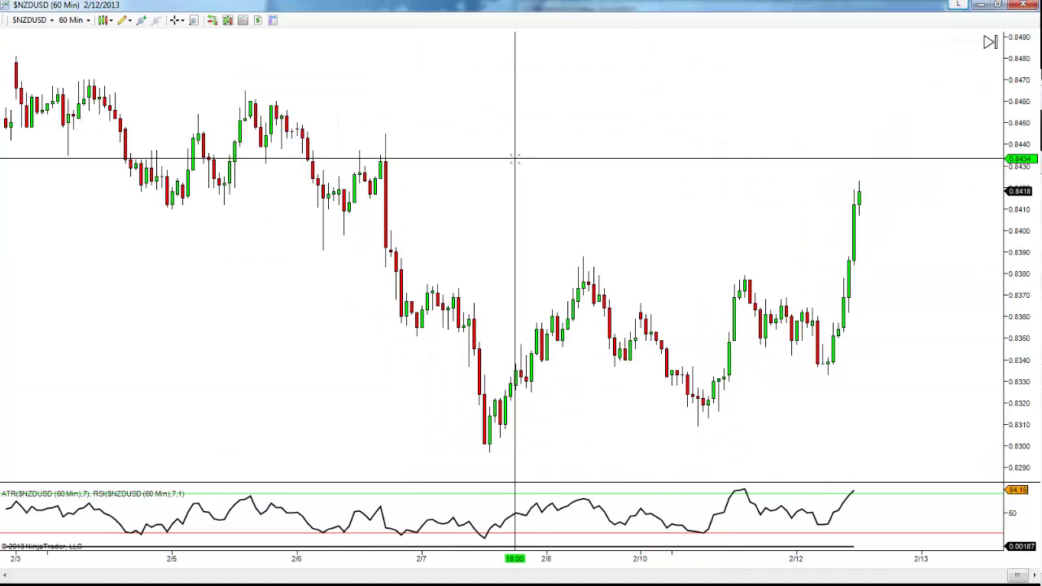
scroll(514, 159, "up", 4)
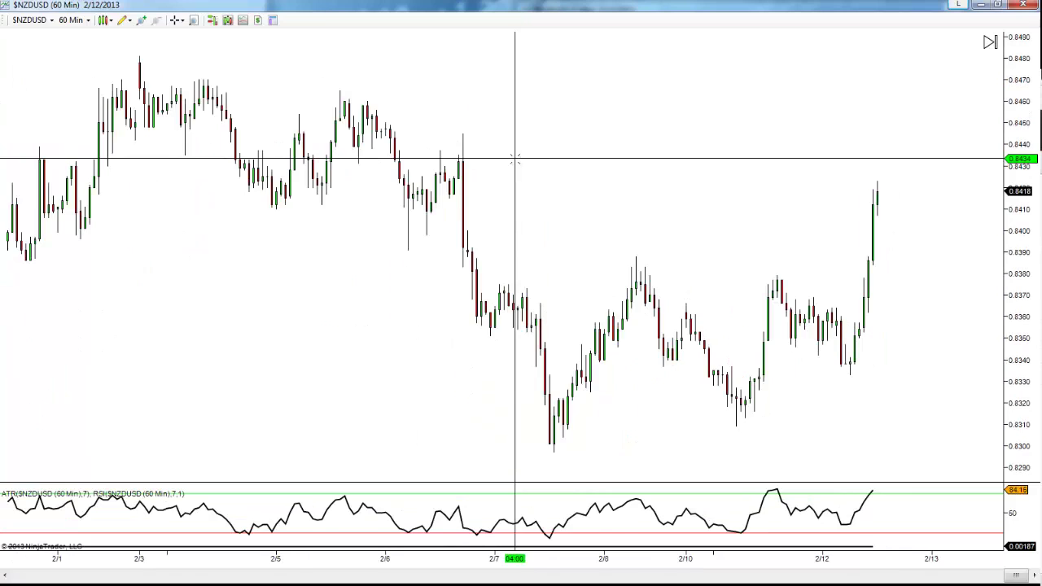
scroll(515, 159, "down", 5)
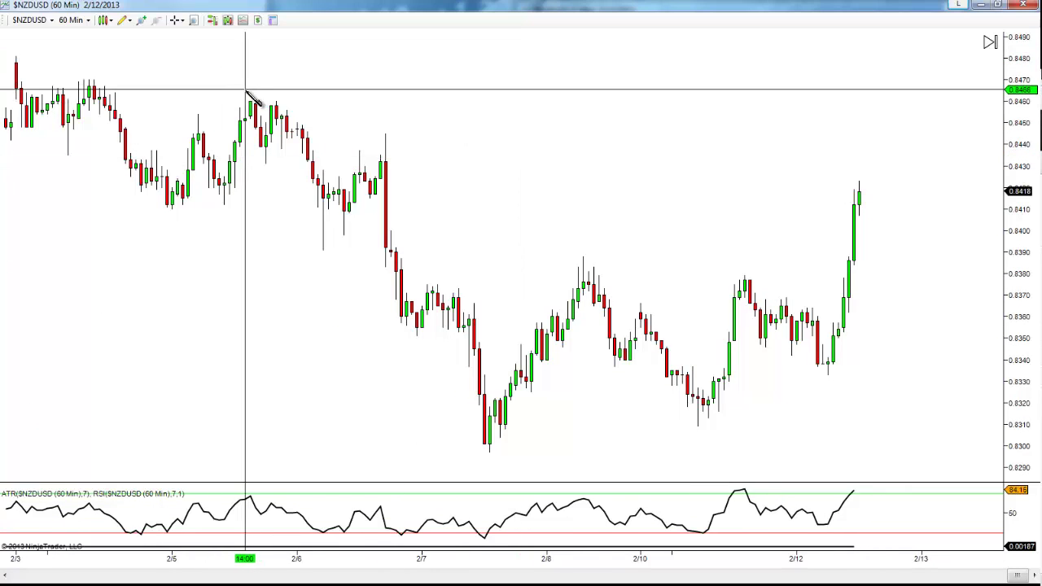
mouse_move(245, 91)
left_mouse_down()
mouse_move(705, 437)
mouse_move(733, 444)
mouse_move(682, 451)
left_mouse_up()
left_click(682, 452)
Limit the retracement's intermediate levels to 50% and 88.6%, turning off 38.2%, 61.8% and 78.6%.
double_click(585, 372)
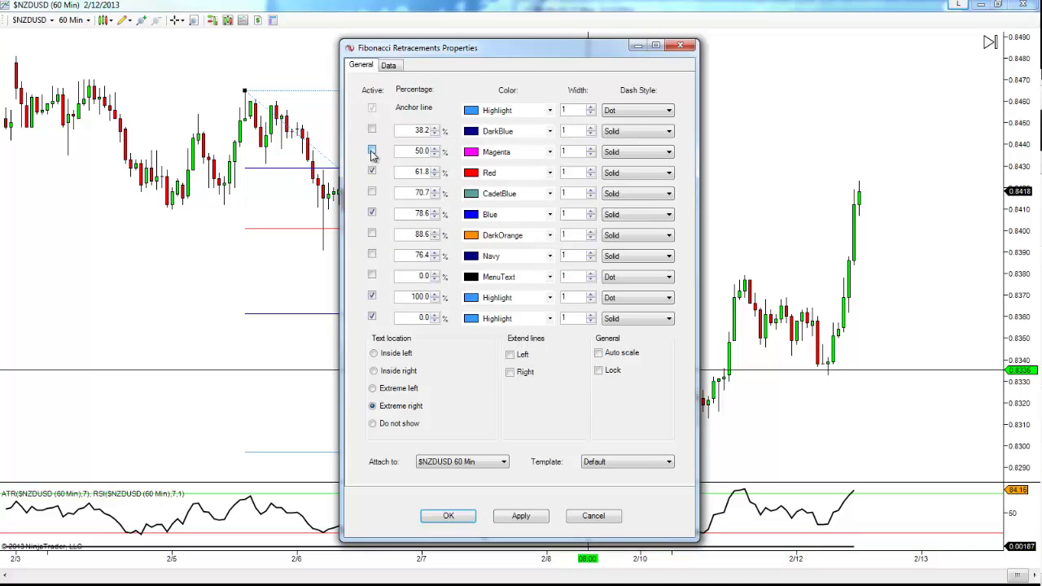
left_click(373, 172)
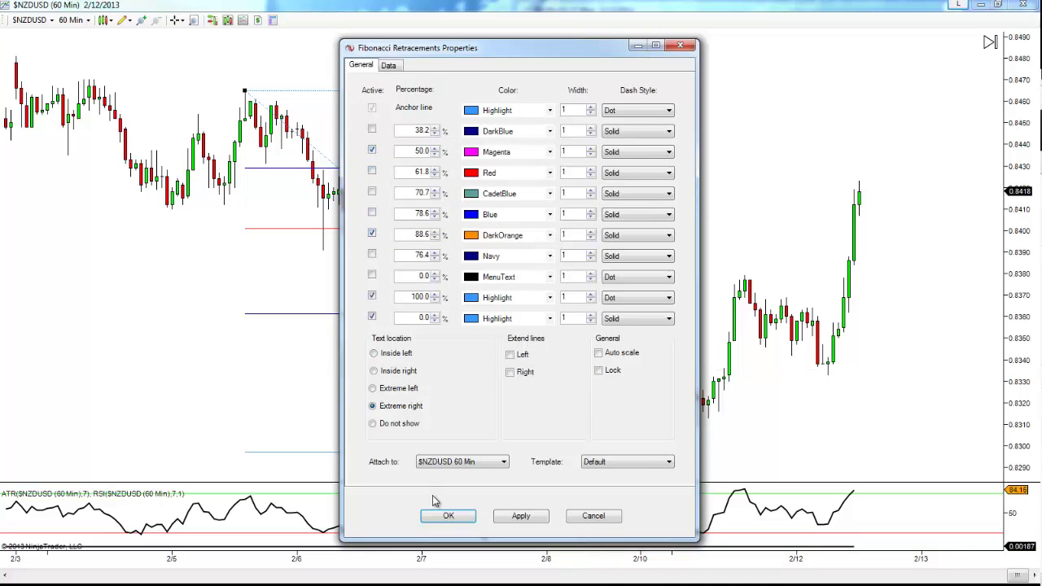
left_click(449, 517)
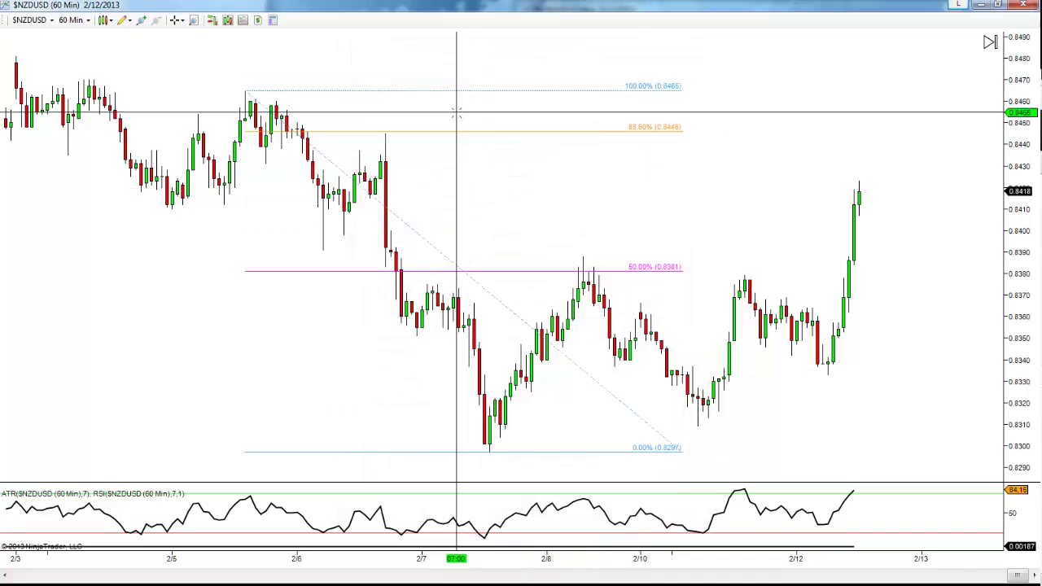
Draw two triangles joined at the 2/8 high, one from the 2/5 high and 2/7 low, the other through the 2/10 low to the 88.6% level.
left_click(245, 89)
left_click(492, 455)
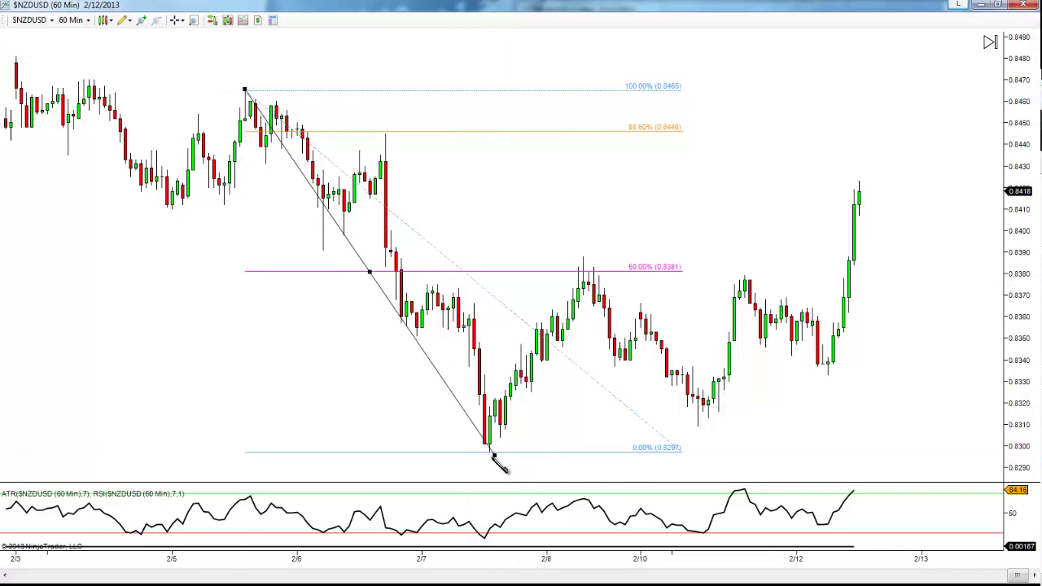
left_click(583, 259)
left_click(581, 242)
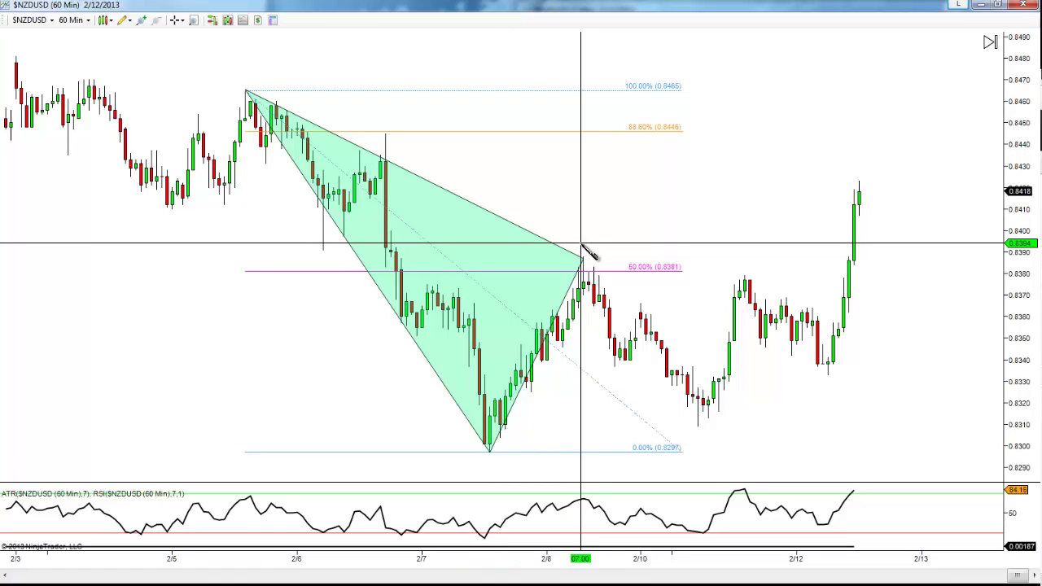
left_click(582, 259)
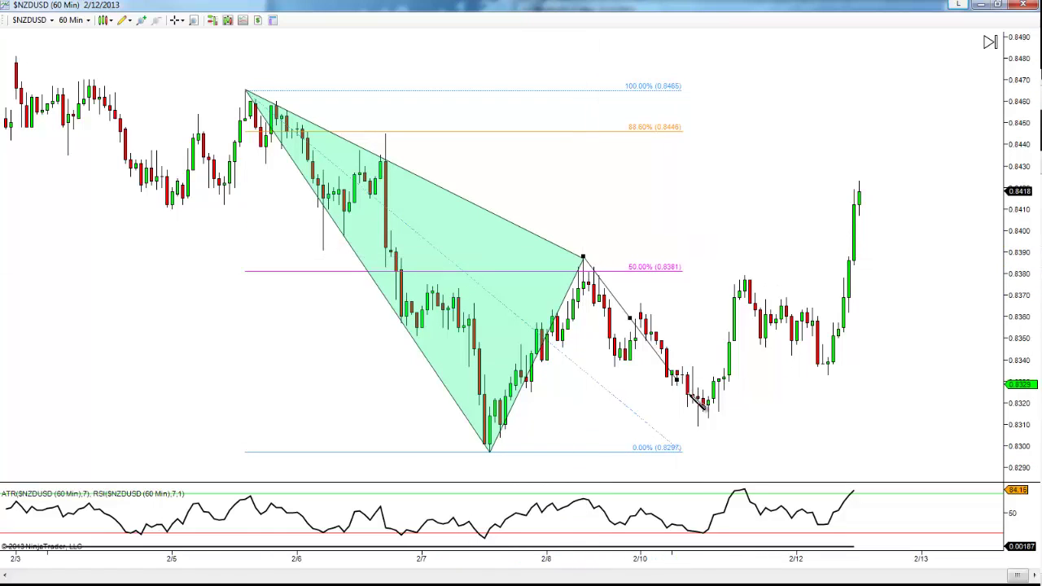
left_click(698, 423)
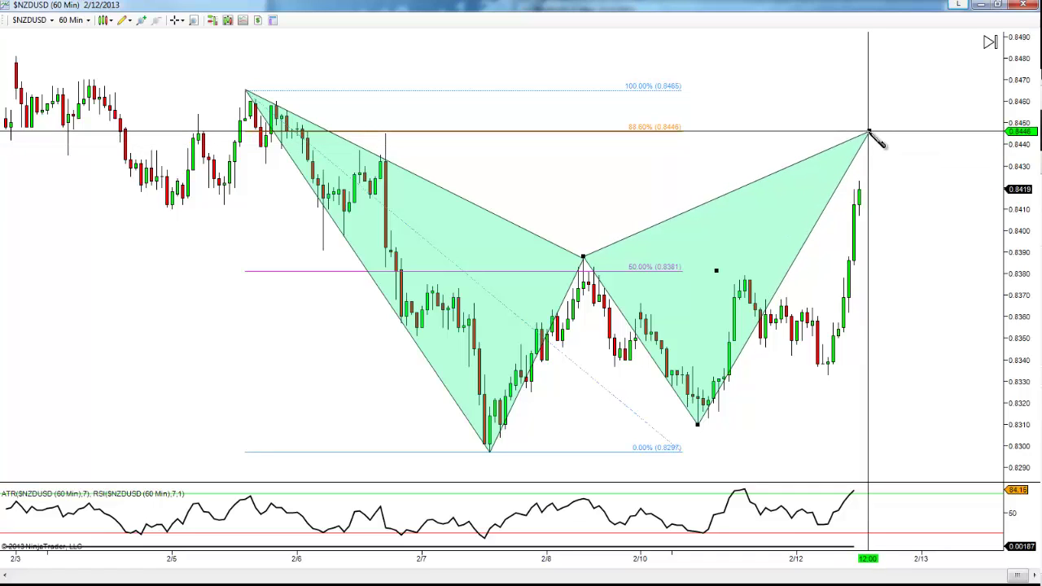
left_click(867, 132)
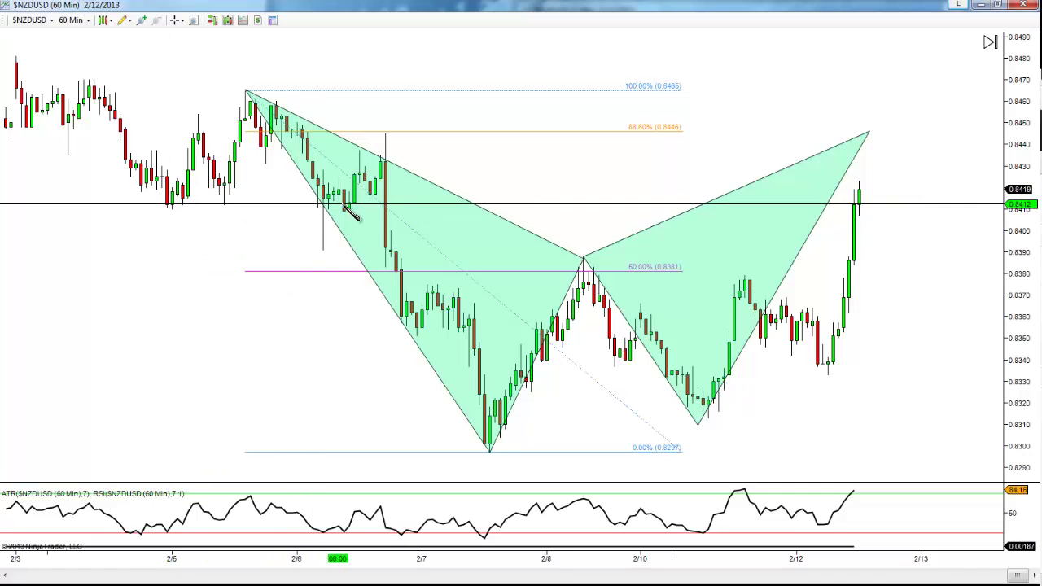
Draw a second Fibonacci retracement from the 2/6 spike high near 0.8445 to the 2/7 low level near 0.8296.
left_click(385, 133)
left_click(755, 450)
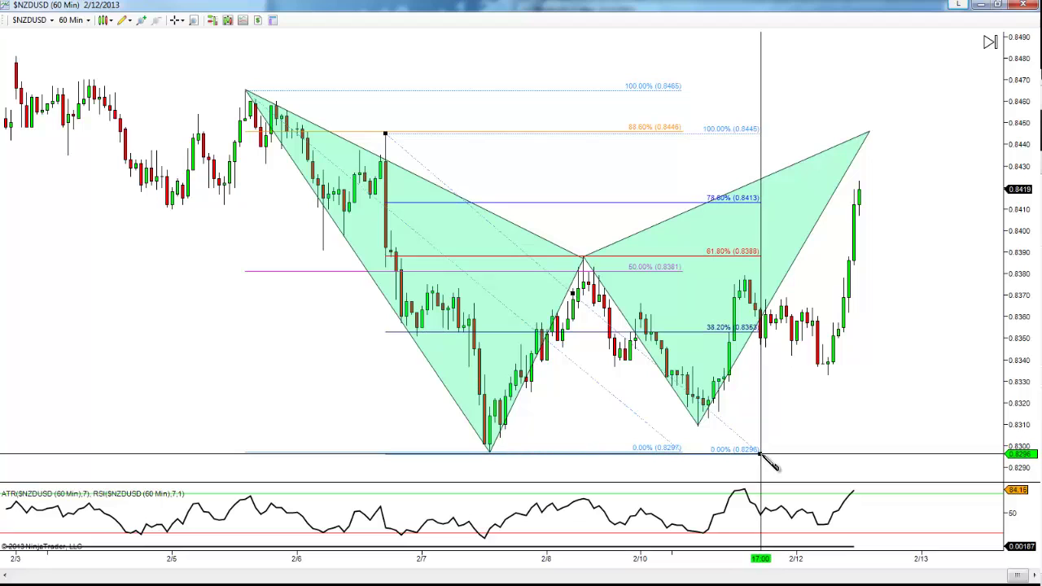
left_click(762, 454)
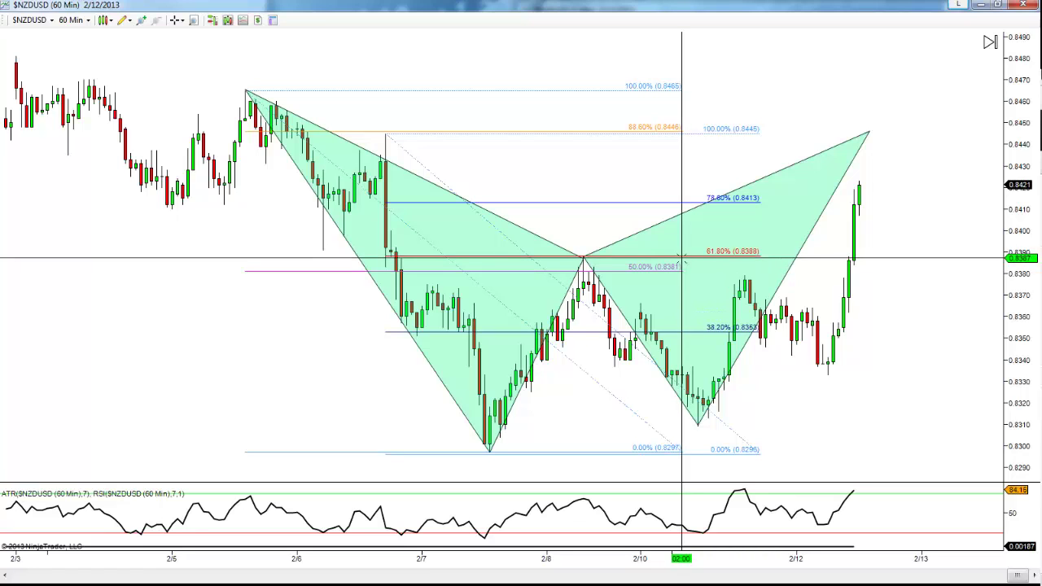
Draw two more triangles meeting at the 2/8 high, from the 2/6 spike high and 2/7 low, and through the 2/10 low to the 78.6% level.
left_click(386, 132)
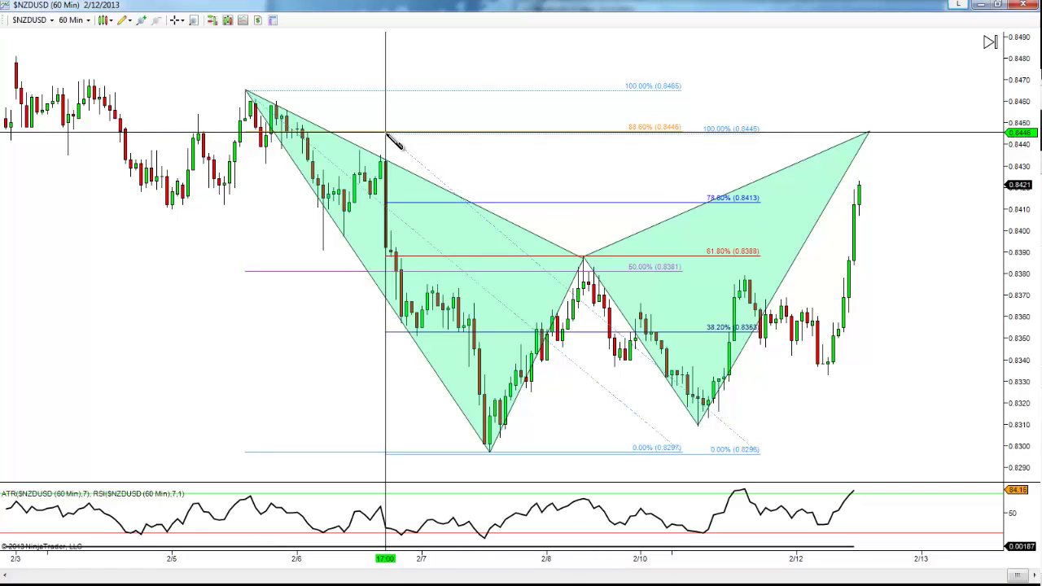
left_click(489, 453)
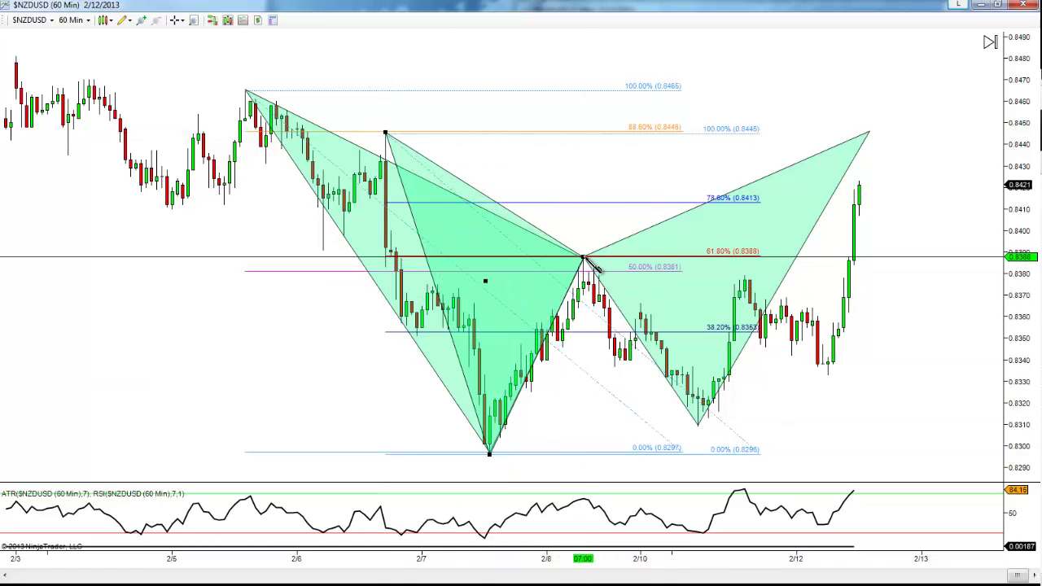
left_click(583, 258)
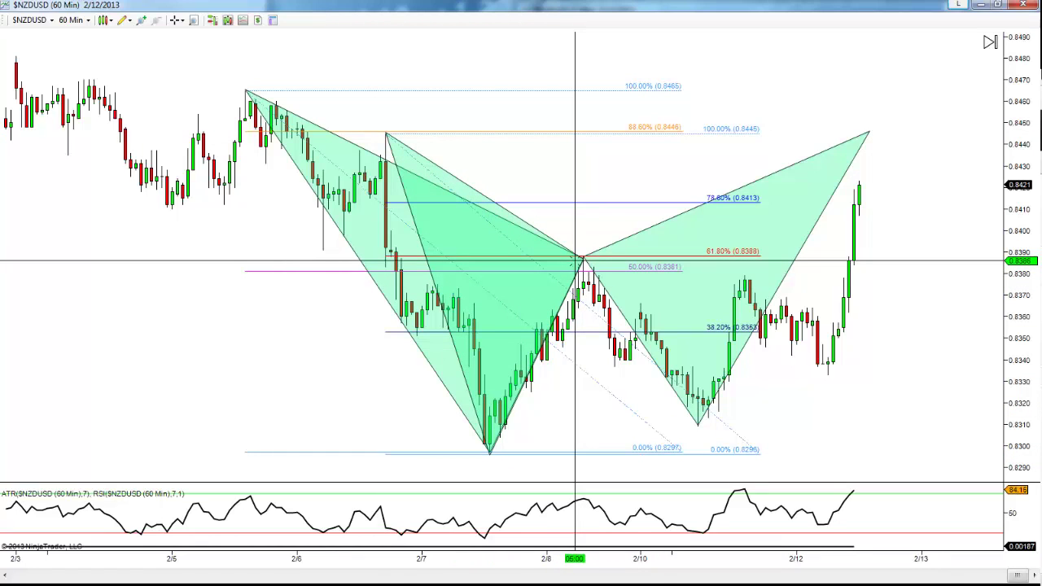
left_click(698, 423)
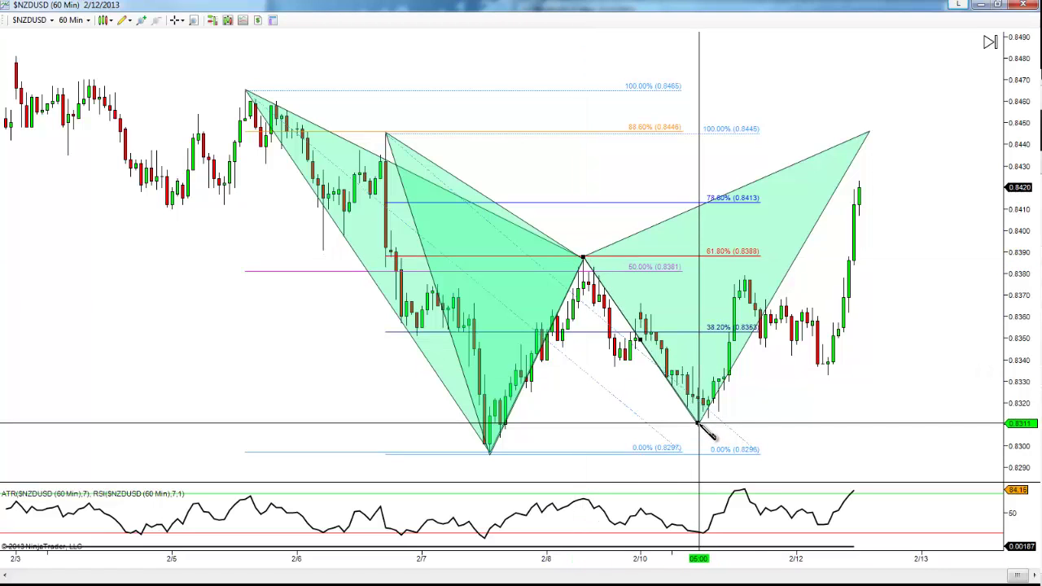
left_click(842, 202)
Draw a Fibonacci extension from the 2/7 low to the 2/8 high, anchored back at the 2/7 low.
left_click(490, 452)
left_click(583, 259)
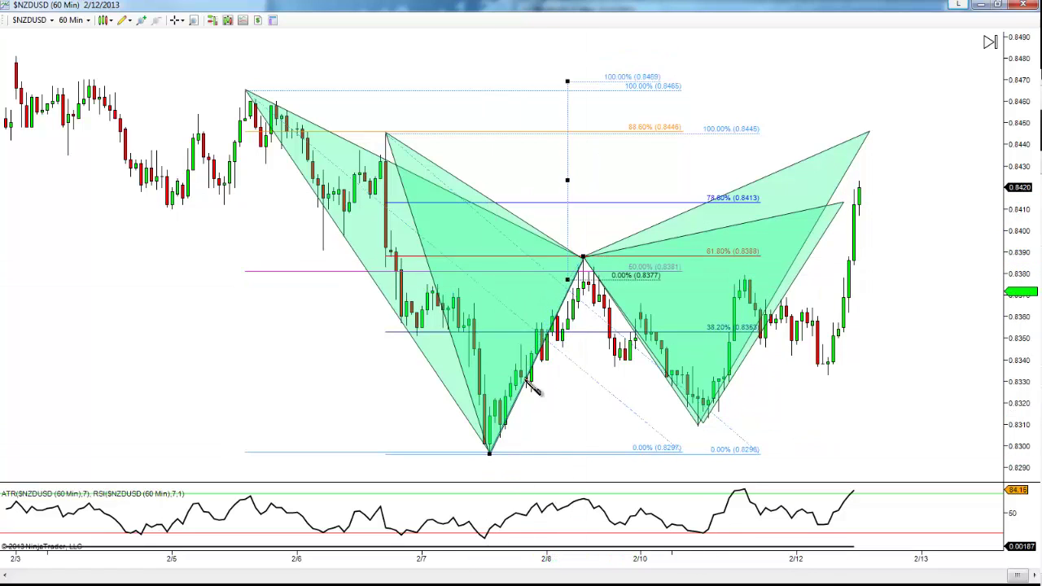
left_click(489, 452)
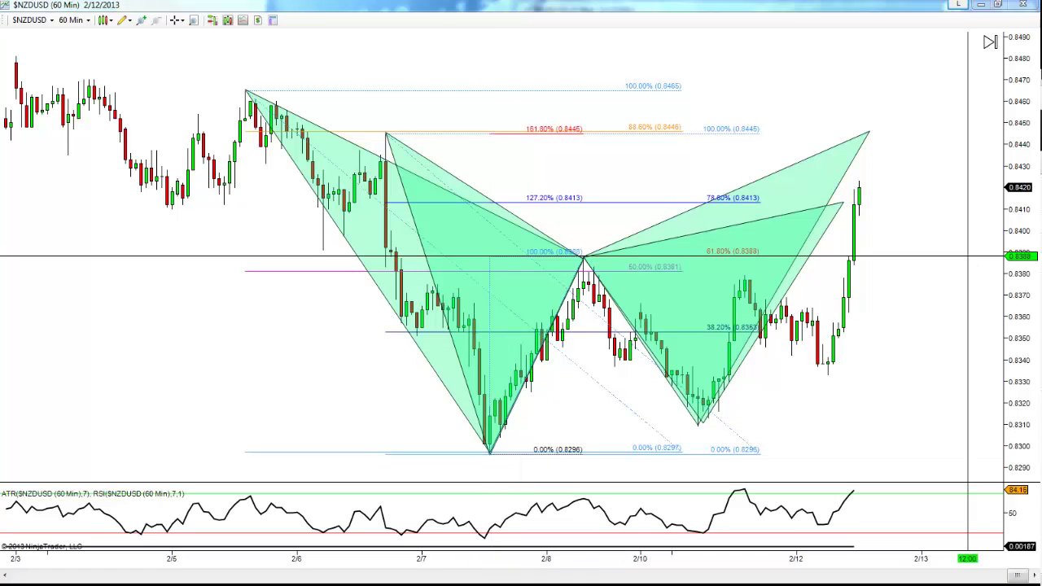
Change the area color of the triangle ending at the 78.6% level to MenuHighlight.
left_click(820, 241)
double_click(824, 248)
left_click(603, 312)
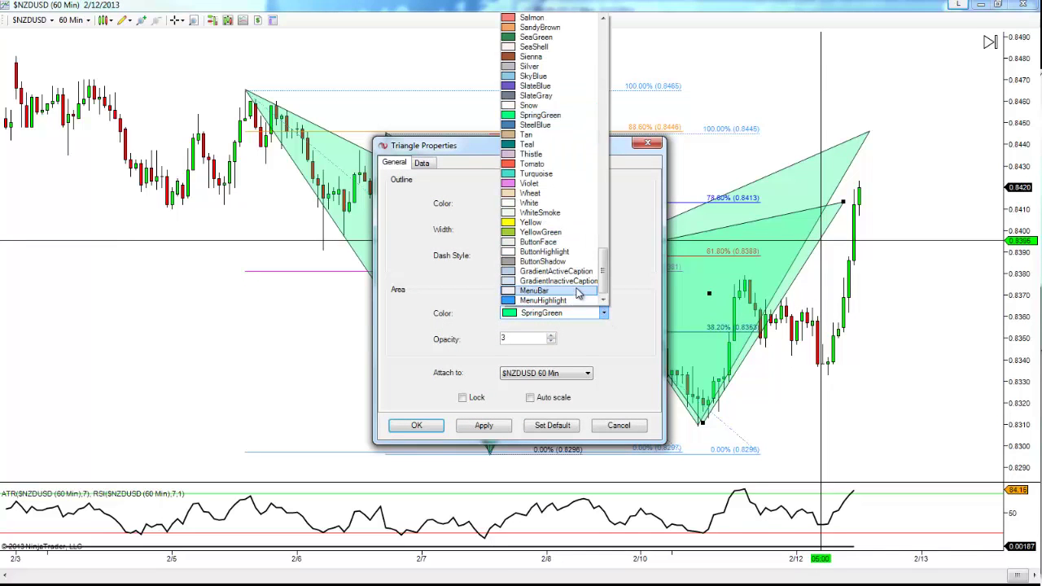
left_click(573, 302)
left_click(438, 424)
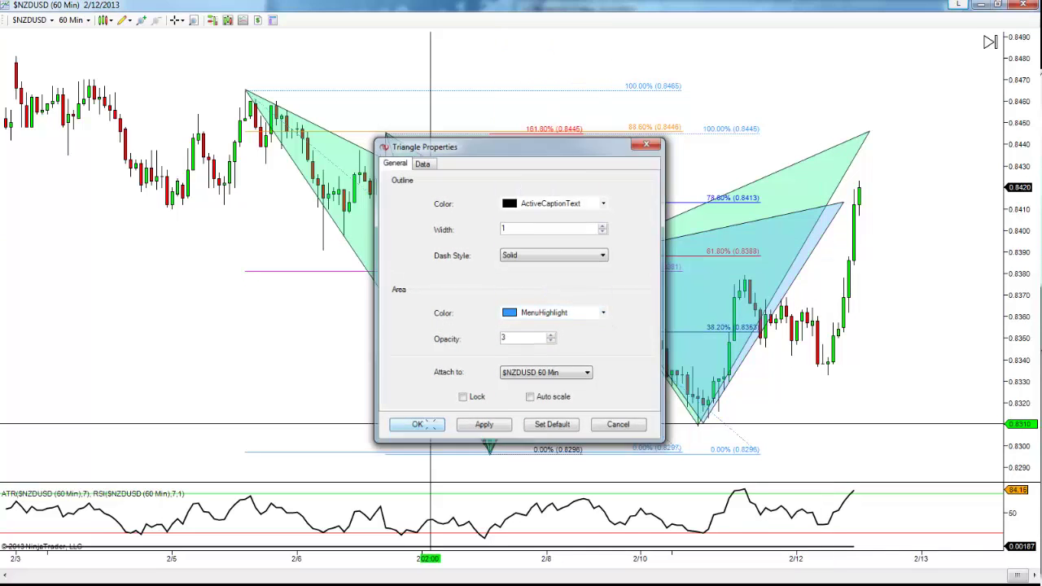
Give the matching triangle that starts at the 2/6 spike high the MenuHighlight area color.
double_click(532, 224)
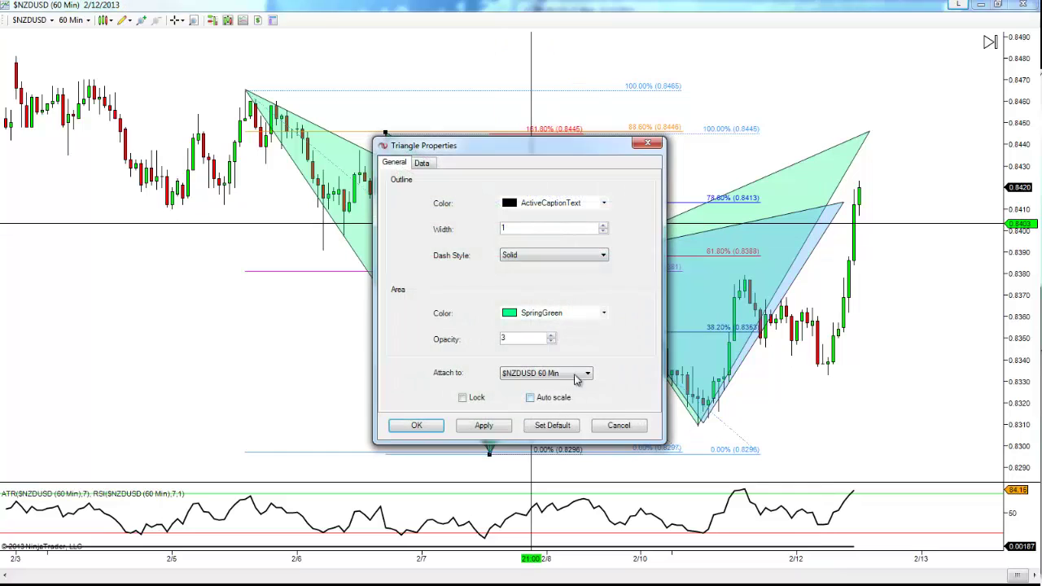
left_click(605, 316)
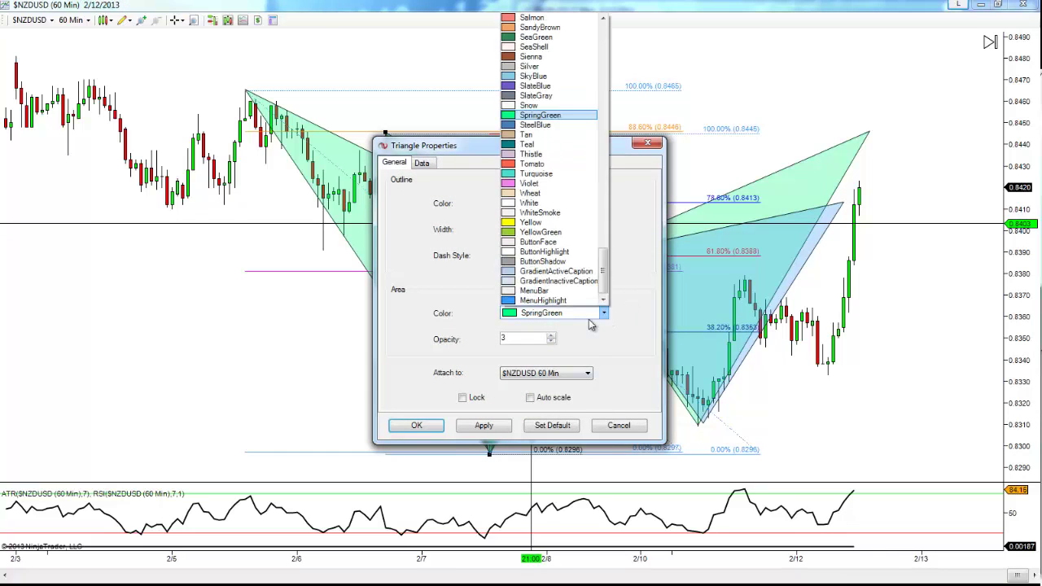
left_click(573, 302)
left_click(417, 424)
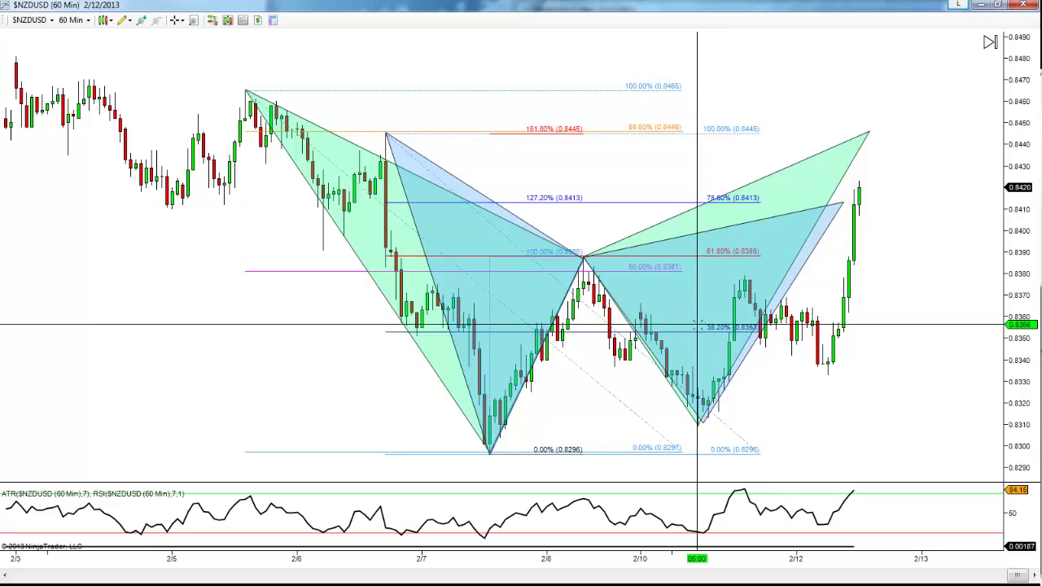
Draw two small triangles inside the larger pattern, covering the 2/8 high, pullback low and rebound, and the 2/10 decline and following swing high.
scroll(823, 309, "down", 5)
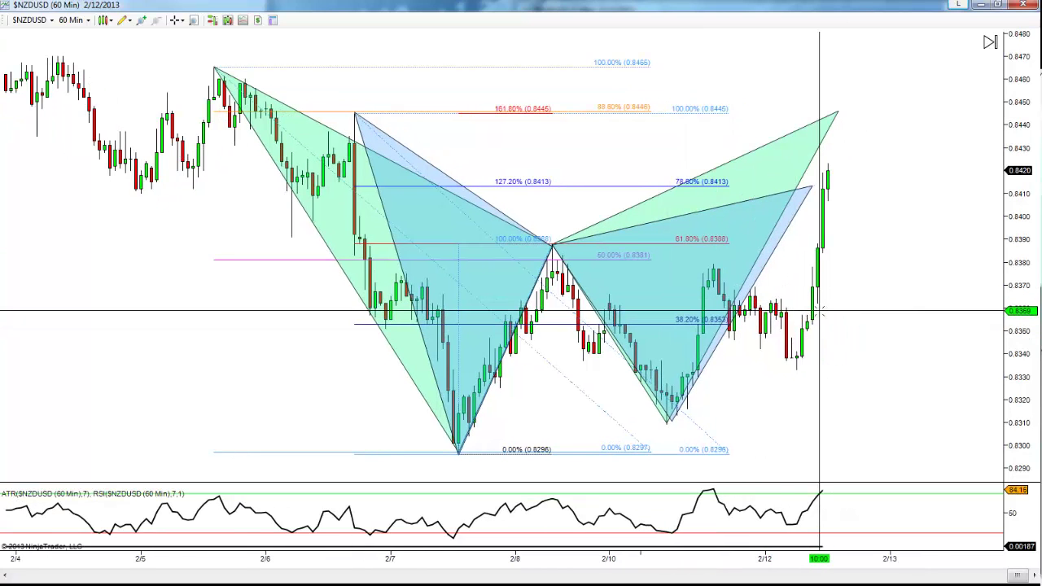
scroll(822, 307, "up", 5)
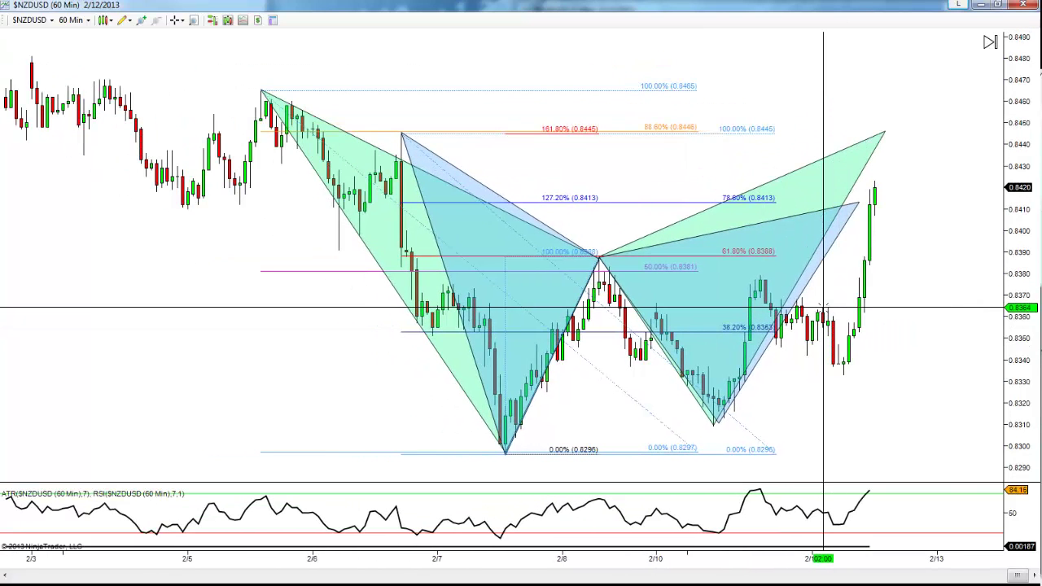
scroll(824, 310, "down", 4)
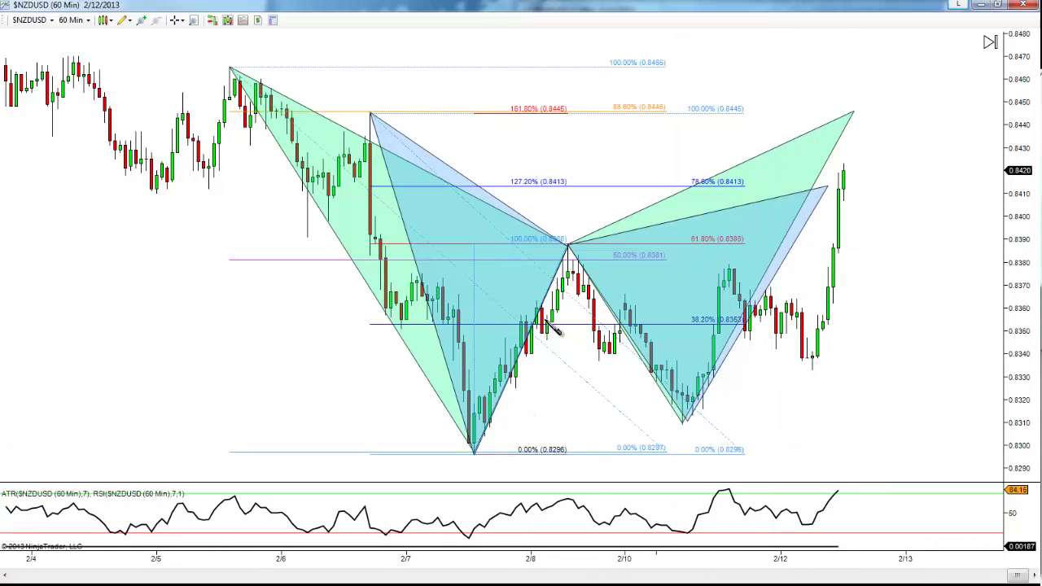
left_click(562, 239)
left_click(600, 358)
left_click(628, 297)
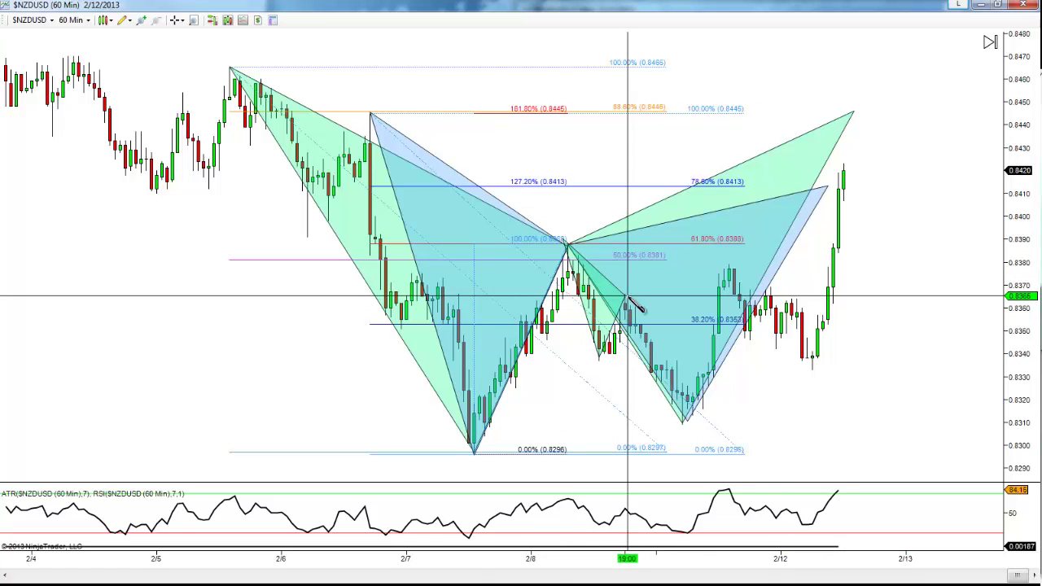
left_click(686, 422)
left_click(703, 236)
left_click(734, 265)
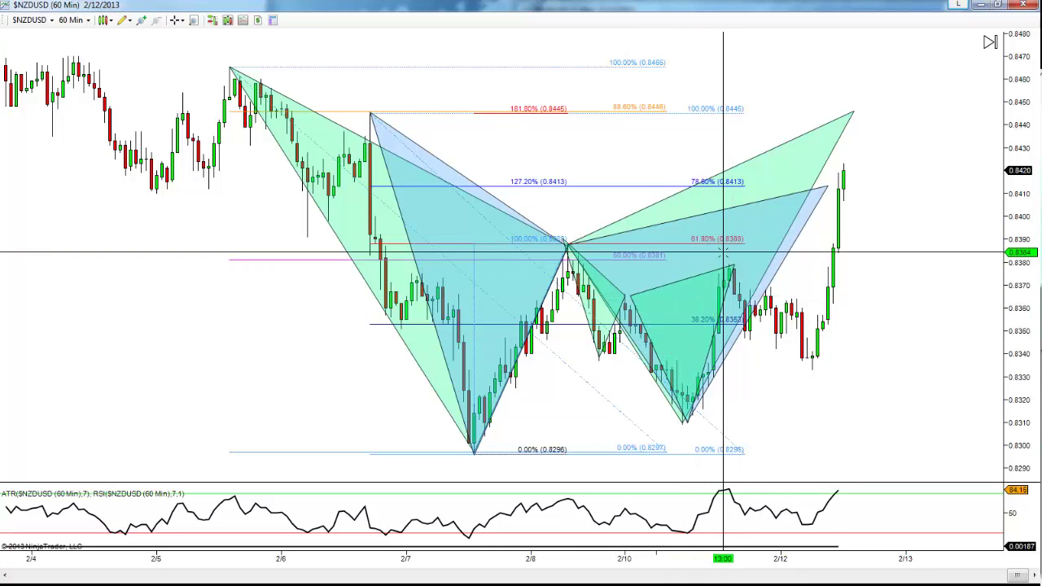
Draw a triangle connecting the 2/8 high, the 2/10 low and the swing high just under 0.8380.
left_click(563, 239)
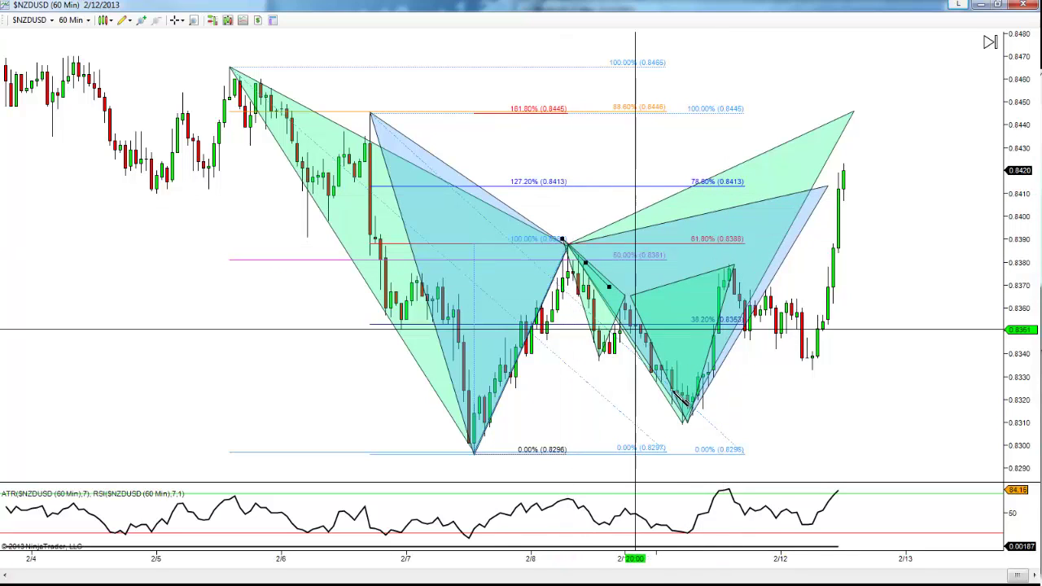
left_click(687, 427)
left_click(733, 265)
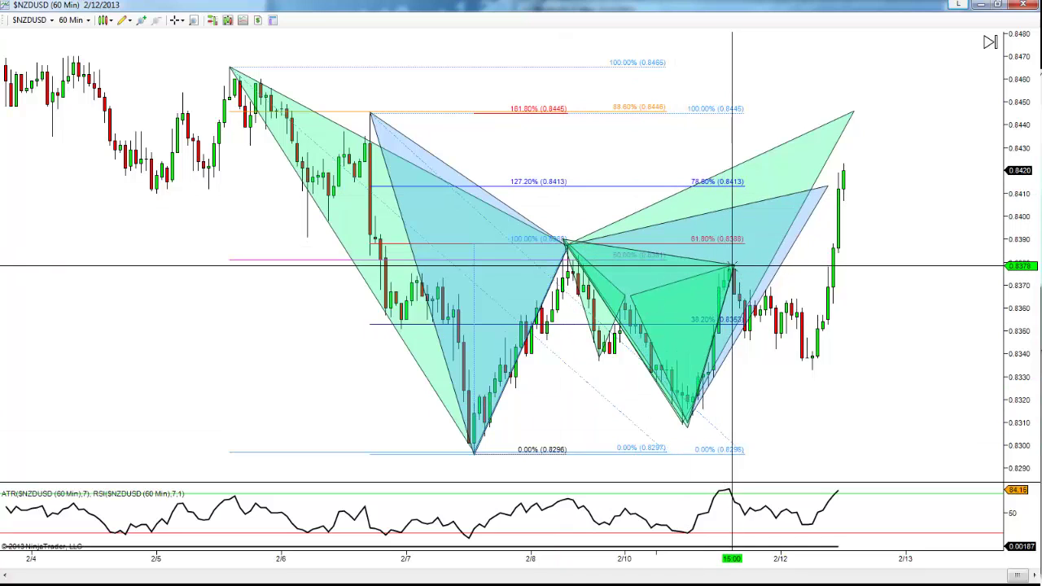
left_click(733, 266)
left_click(817, 370)
left_click(914, 187)
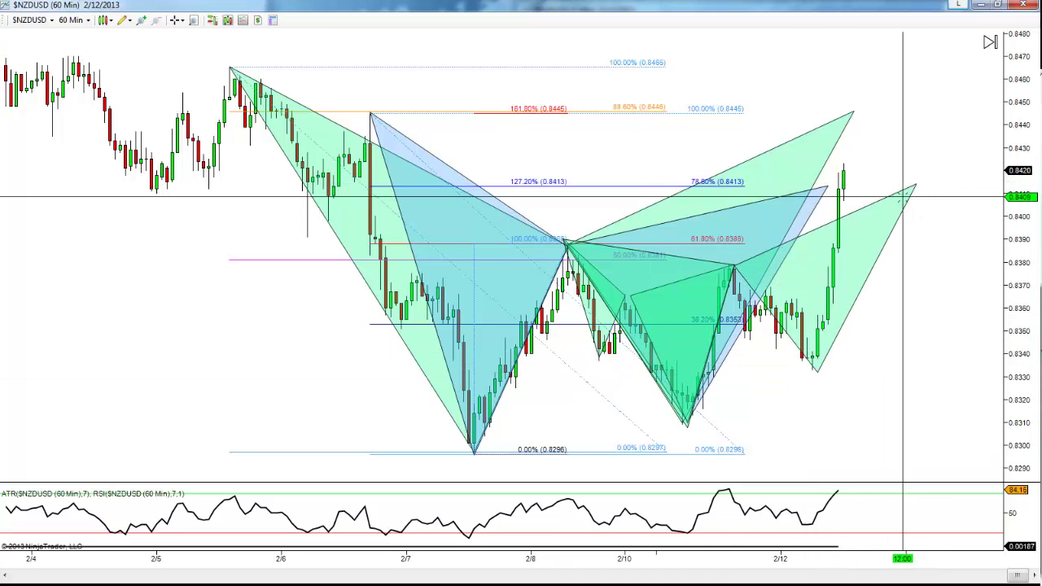
key("Escape")
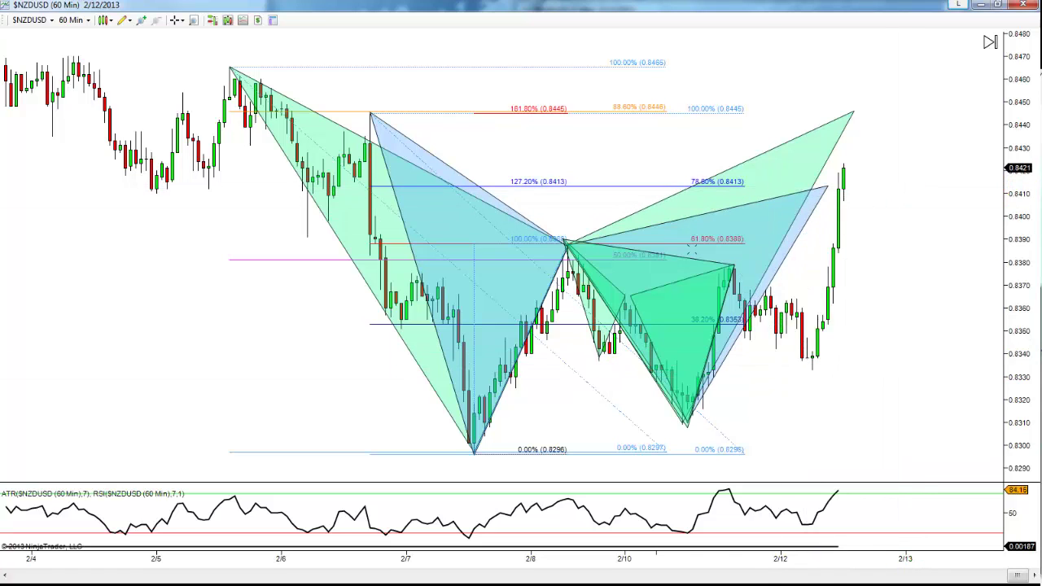
Delete the small triangles drawn inside the larger pattern between the 2/8 high and the swing high after the 2/10 low.
left_click(685, 281)
key("Delete")
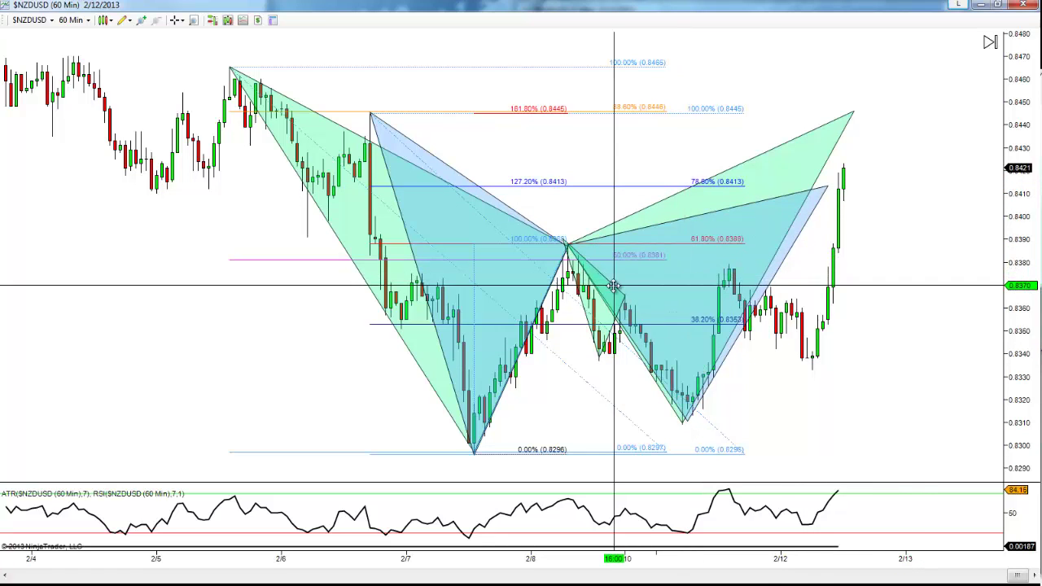
left_click(613, 285)
key("Delete")
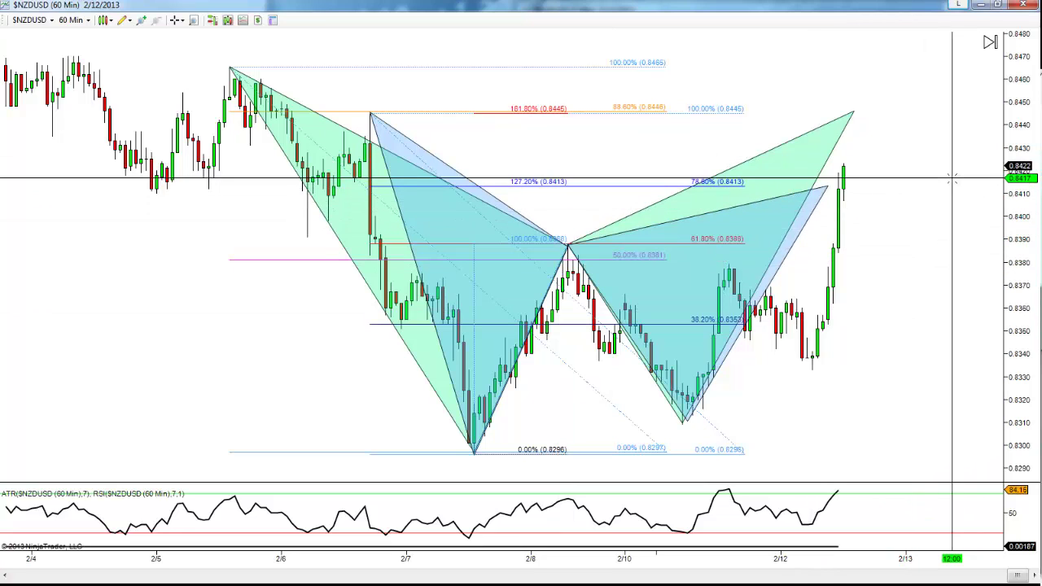
Draw short horizontal lines through the ends of the two patterns, at about 0.8412 and 0.8445.
scroll(950, 195, "down", 3)
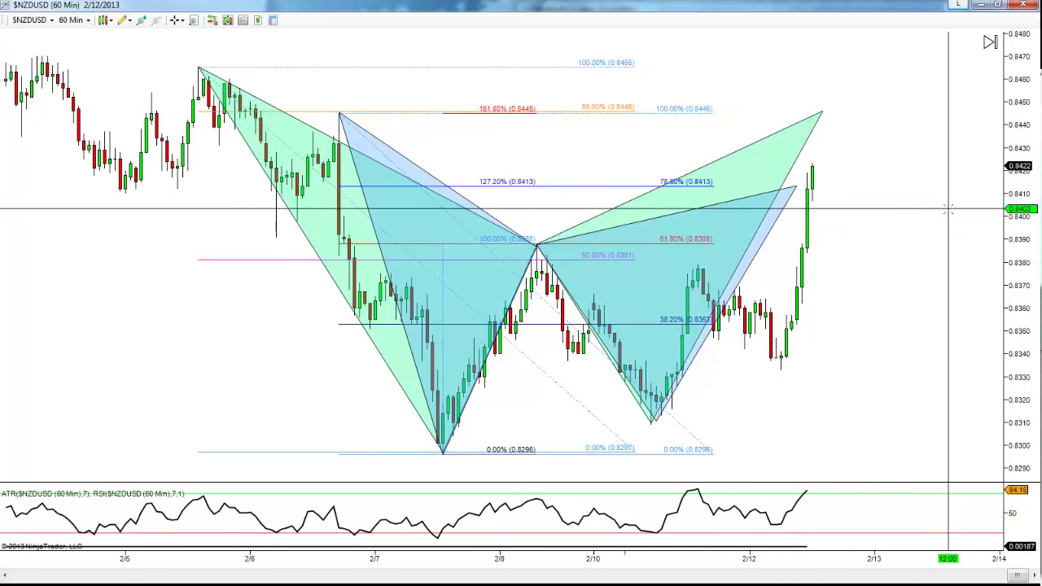
scroll(948, 210, "up", 2)
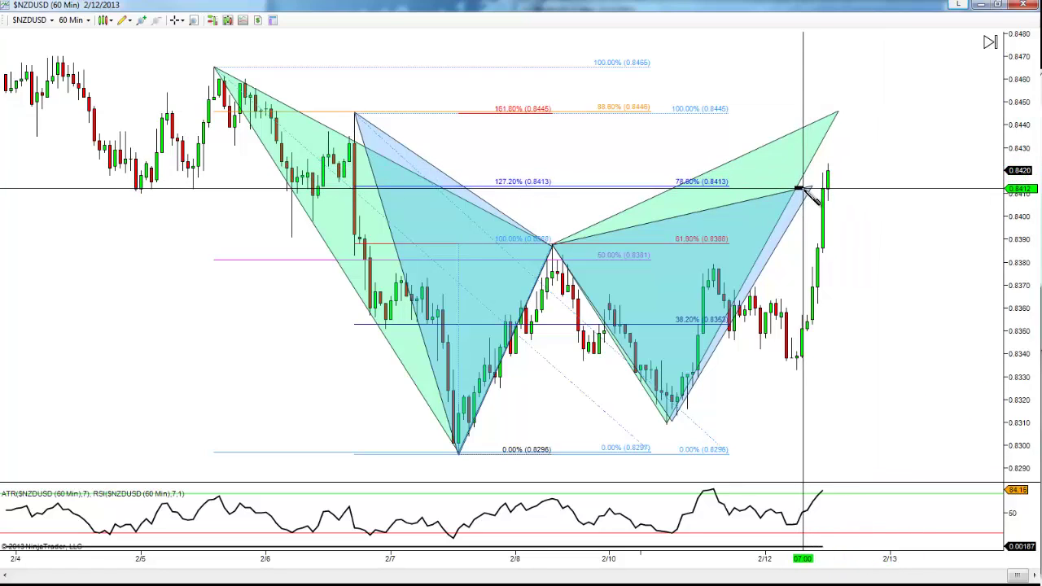
left_click(800, 189)
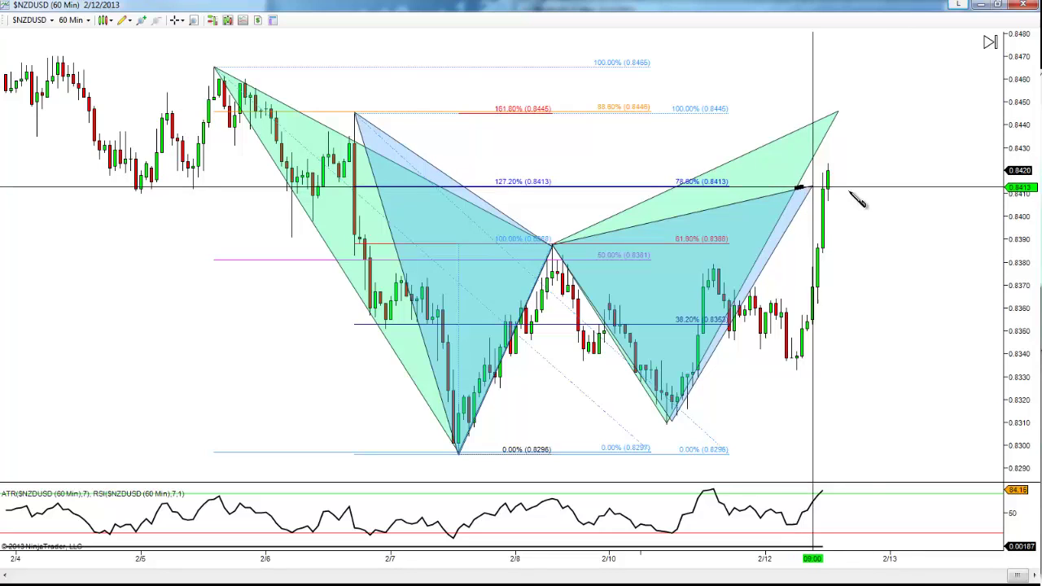
left_click(906, 188)
left_click(759, 114)
left_click(901, 128)
left_click_drag(901, 127, 913, 113)
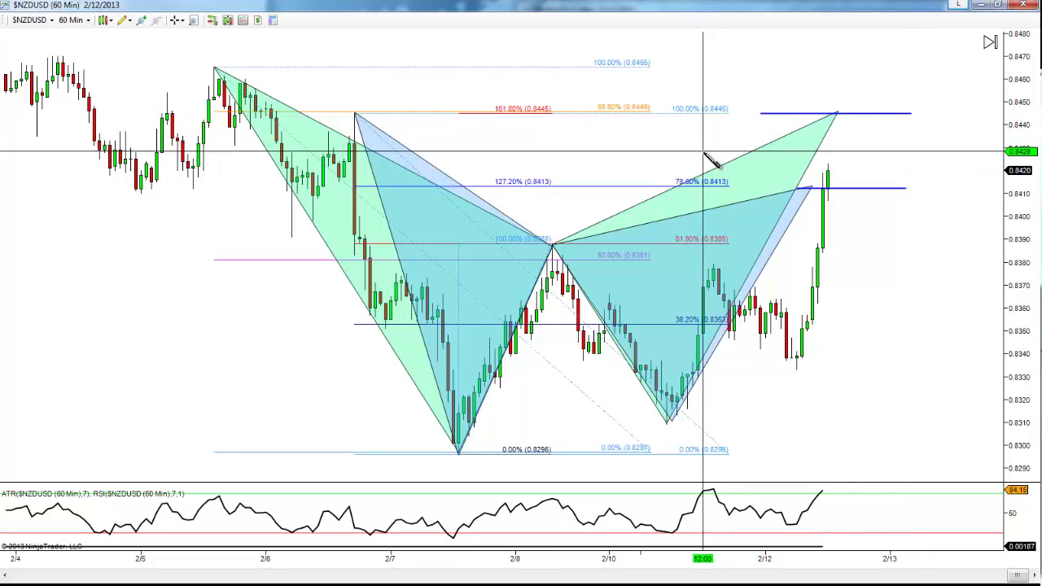
Try a horizontal line at about 0.8432 between the two marked reversal levels.
left_click(904, 160)
key("Delete")
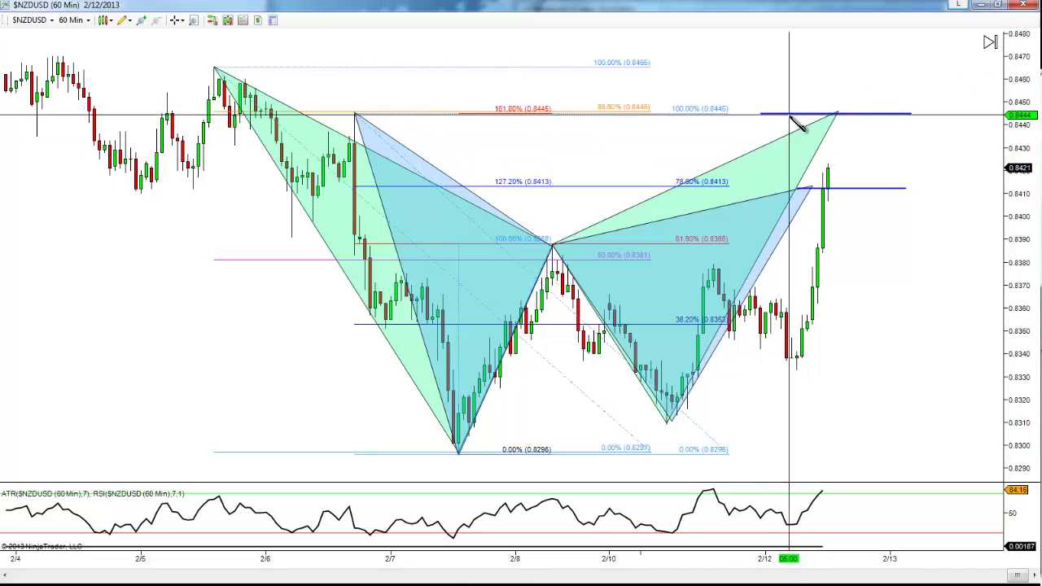
left_click(744, 144)
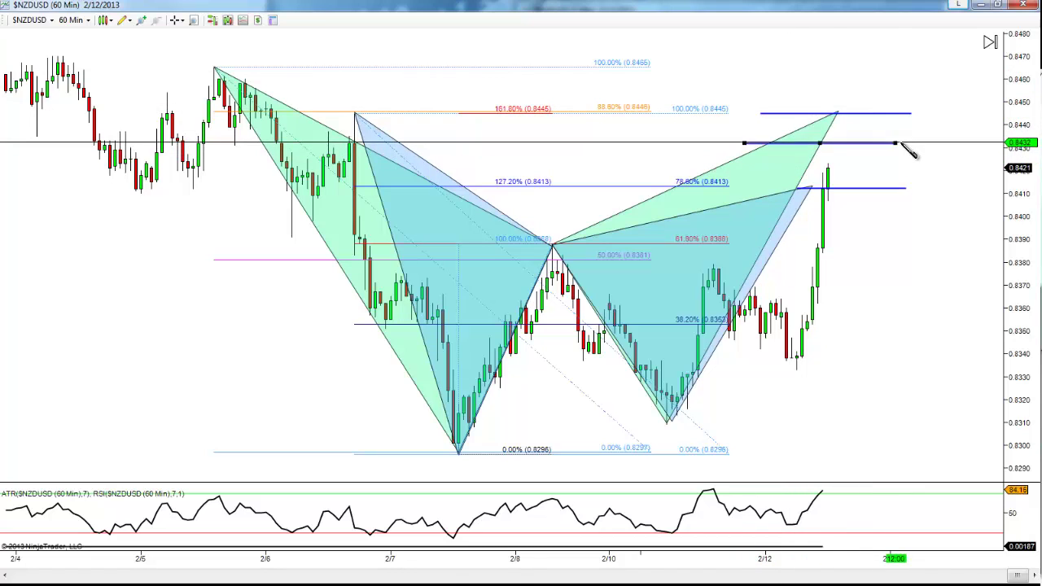
left_click(953, 148)
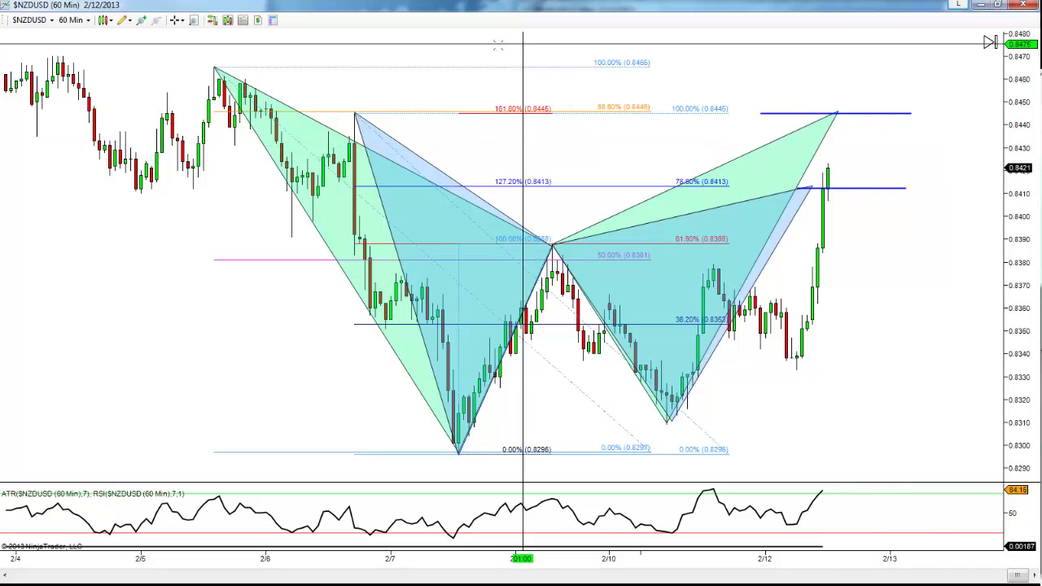
Switch the chart to the 240-minute interval and examine the patterns and marked levels against the wider price history.
left_click_drag(485, 66, 491, 62)
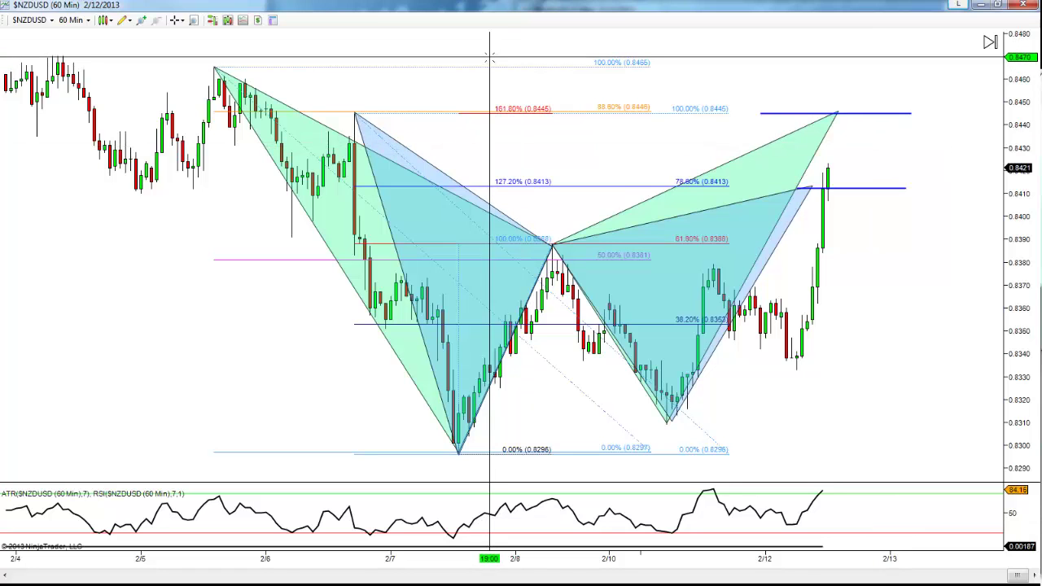
type("240")
key("Return")
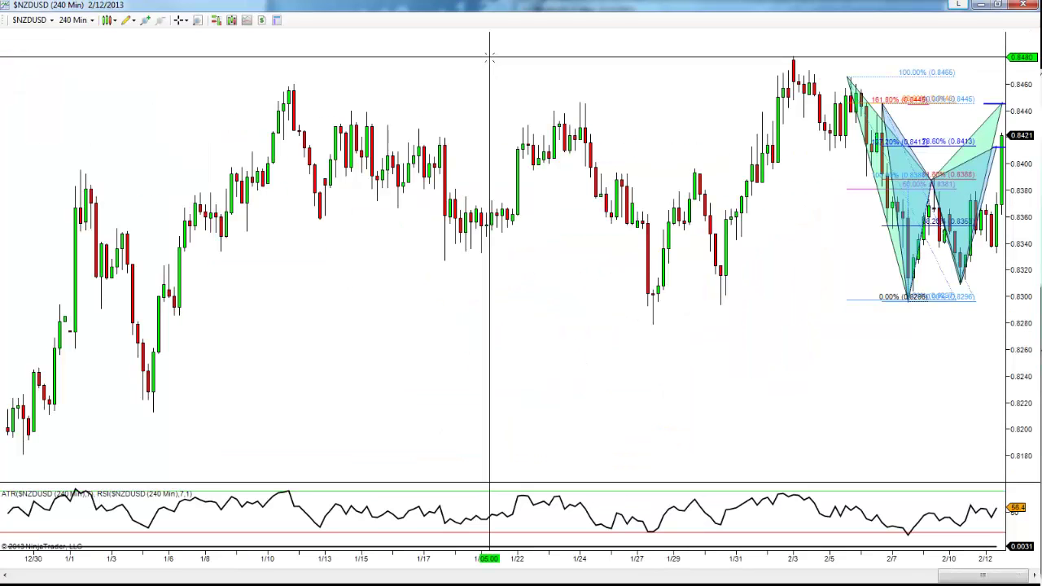
key("ctrl+Up")
key("ctrl+Up")
key("ctrl+Up")
key("ctrl+Up")
key("Right")
key("Right")
key("Right")
key("Right")
key("Right")
key("Right")
key("Right")
key("Right")
key("Right")
key("Right")
key("Right")
key("Right")
key("Right")
key("Right")
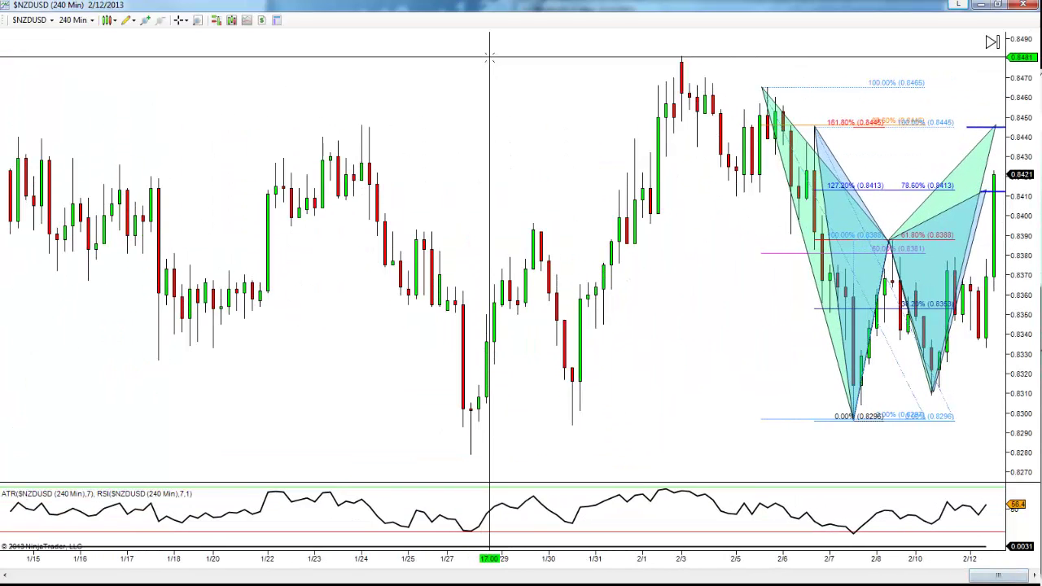
scroll(489, 57, "down", 1)
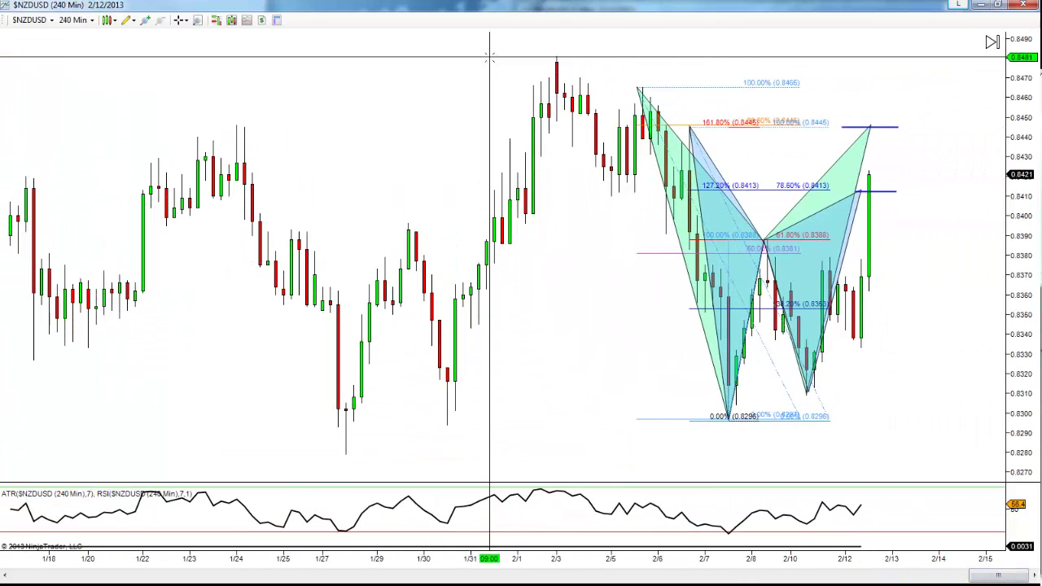
Switch the chart back to the 60-minute interval.
type("60")
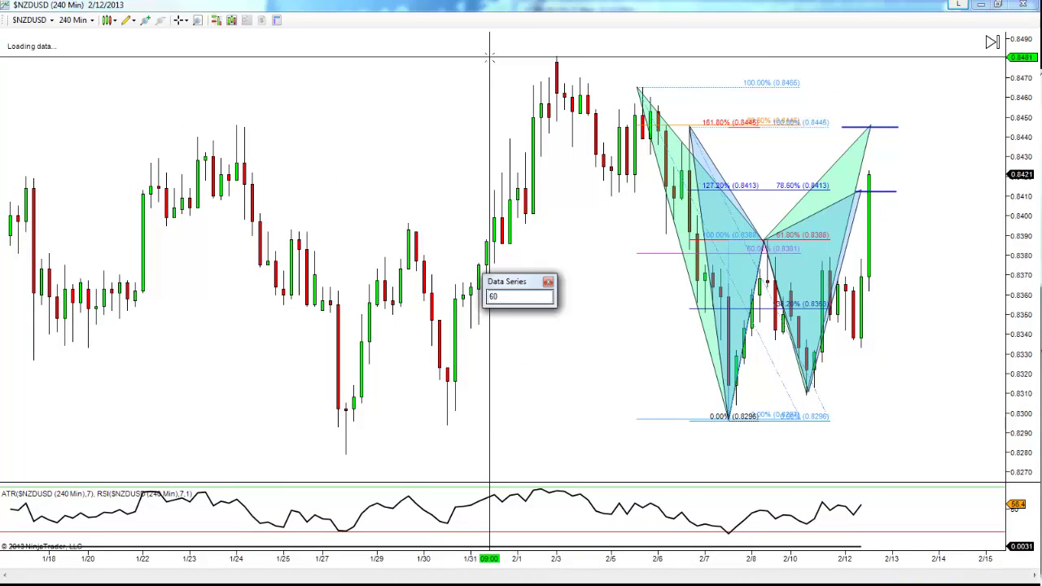